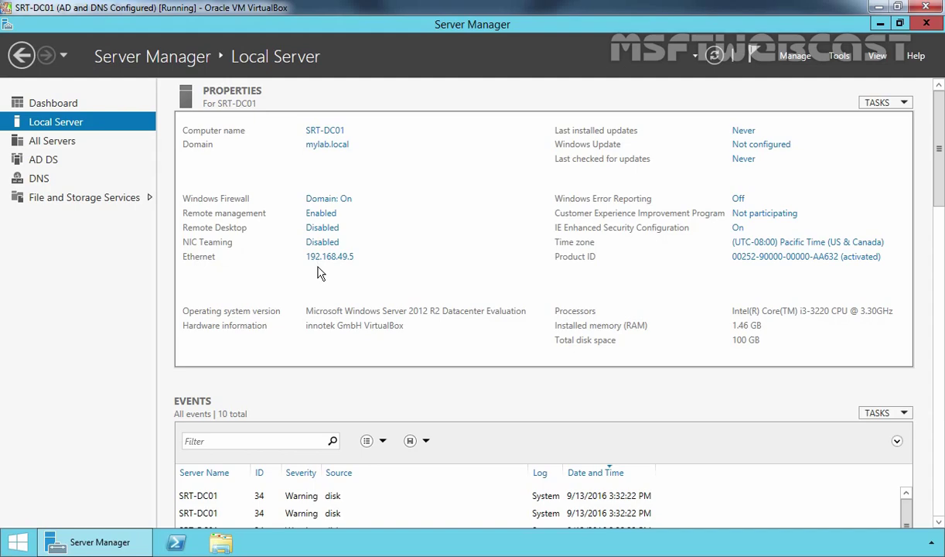
# Run ipconfig in an administrator Command Prompt on the DC, then view the router's Local Server page
pyautogui.rightClick(19, 541)
pyautogui.click(83, 410)
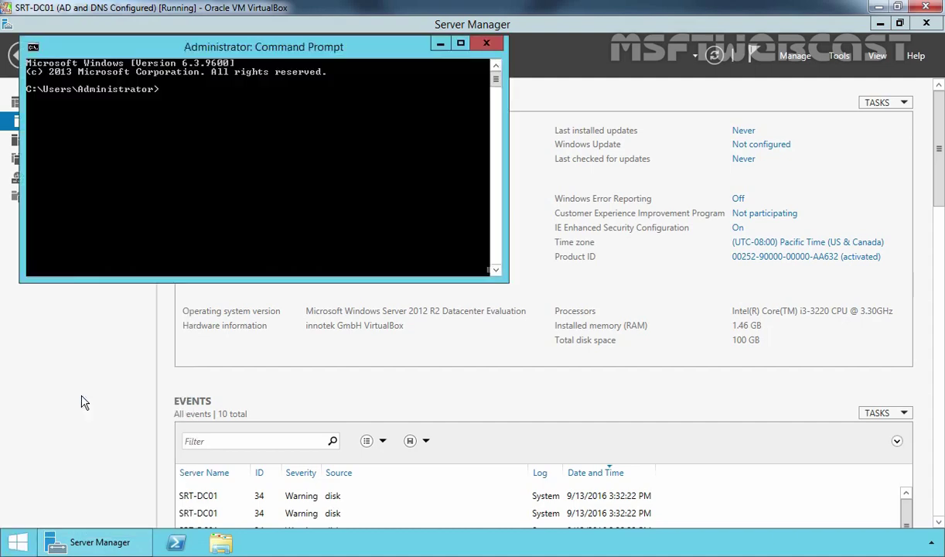
pyautogui.write('ipconfig')
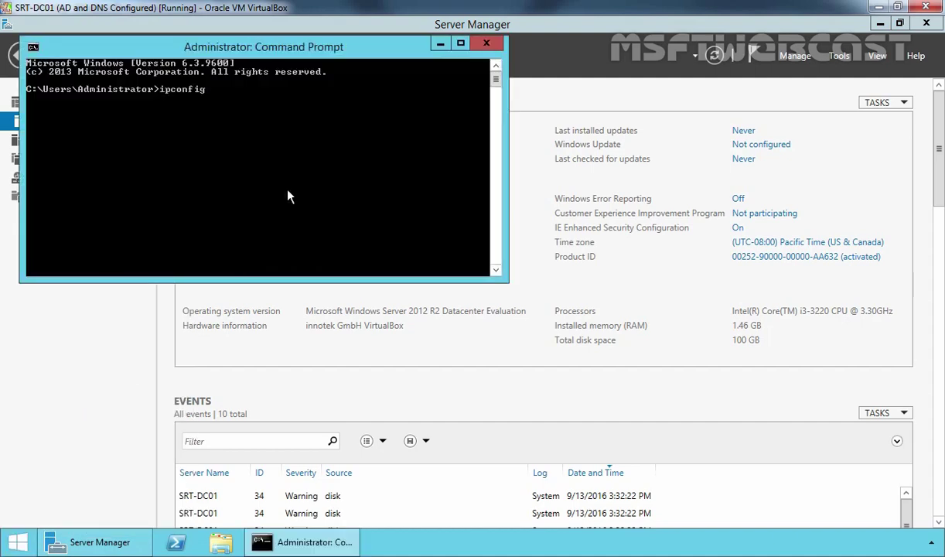
pyautogui.press('Return')
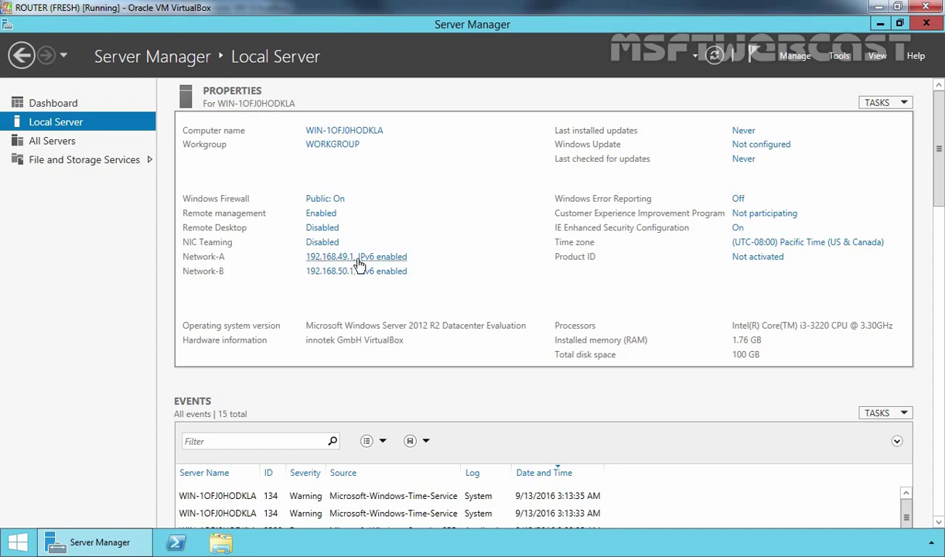
pyautogui.click(319, 271)
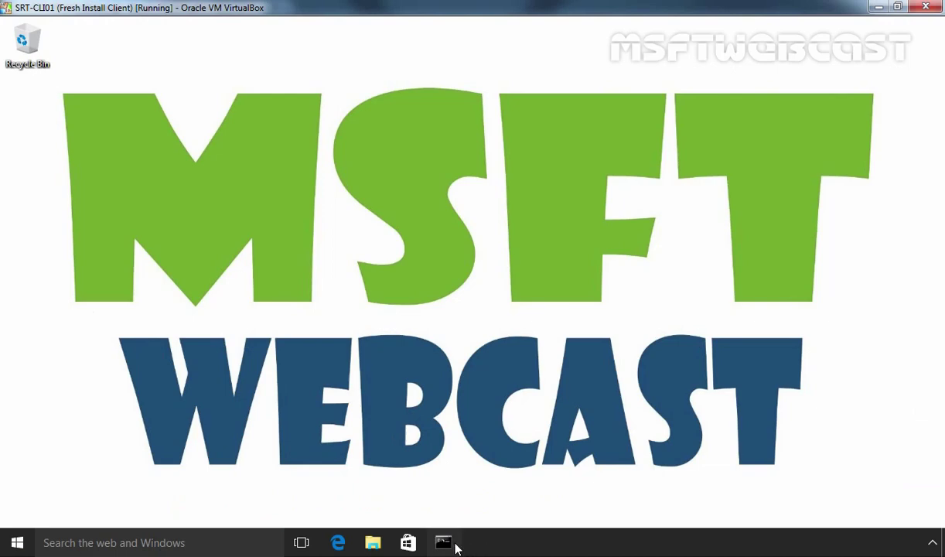
# Run ipconfig on the client, showing 192.168.50.11 with gateway 192.168.50.1, and type a ping to 192.168.49.5
pyautogui.click(441, 542)
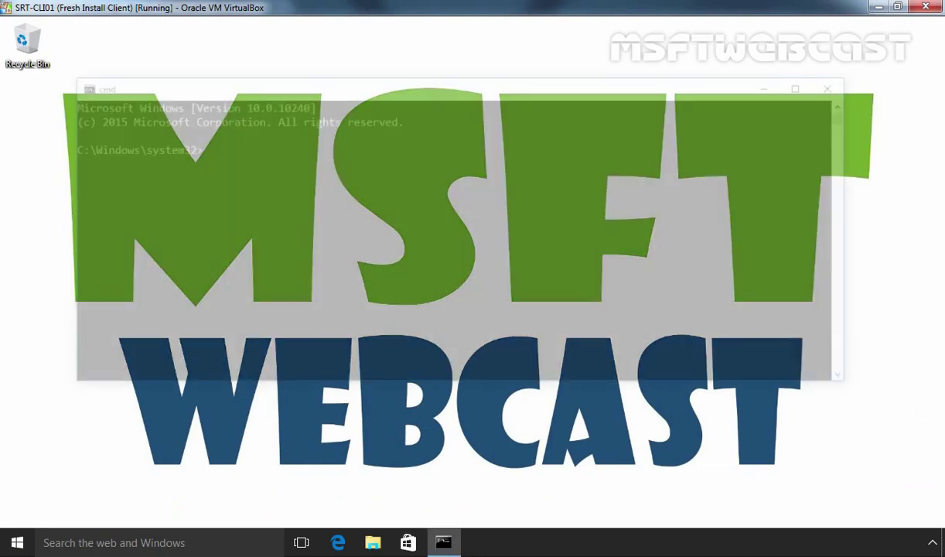
pyautogui.write('ipconfig')
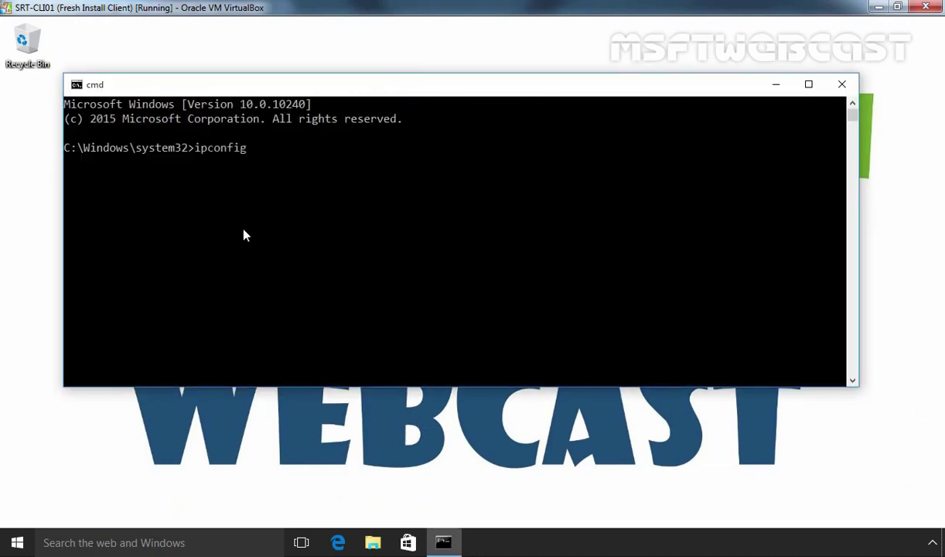
pyautogui.press('Return')
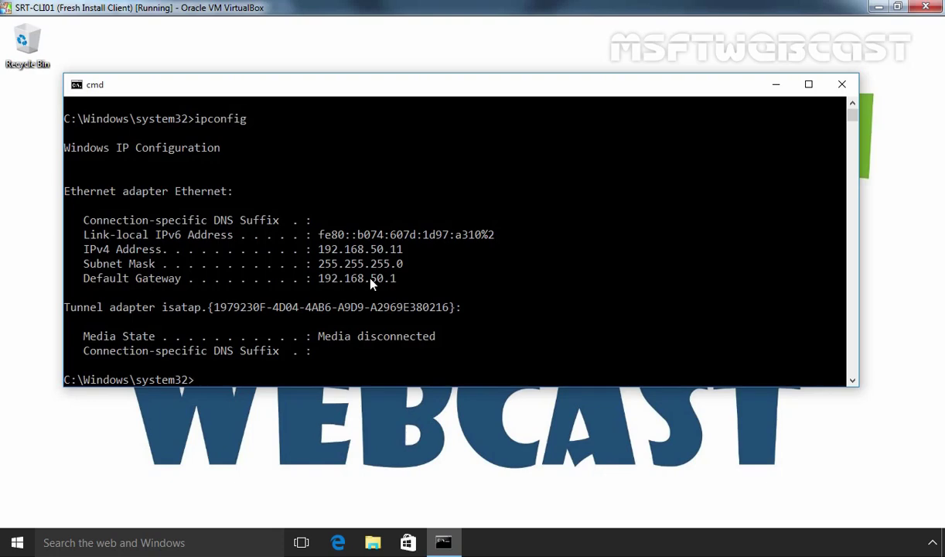
pyautogui.write('ping 192.168.')
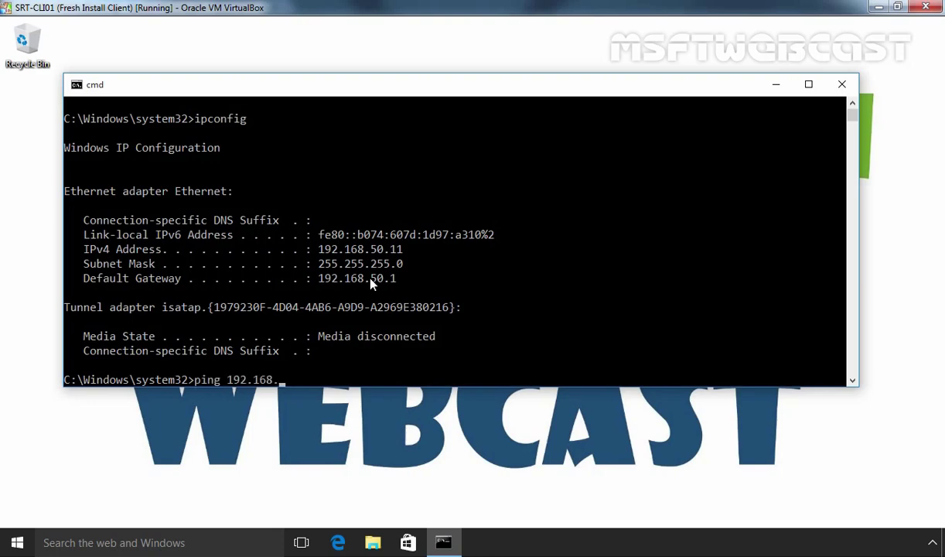
pyautogui.write('49.5')
# Ping the DC at 192.168.49.5 until it times out, stop it, then ping the gateway 192.168.50.1
pyautogui.press('Return')
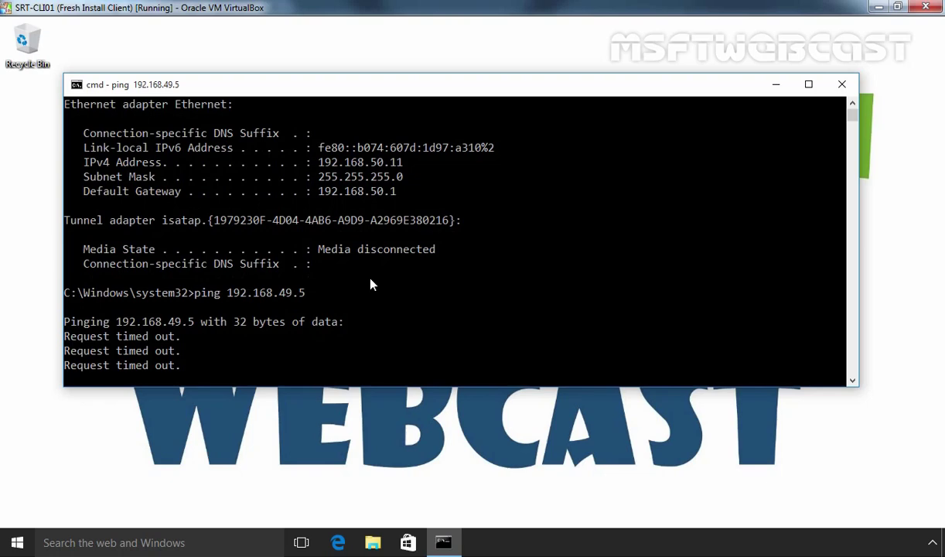
pyautogui.hotkey('ctrl', 'c')
pyautogui.write('ping 192.168.')
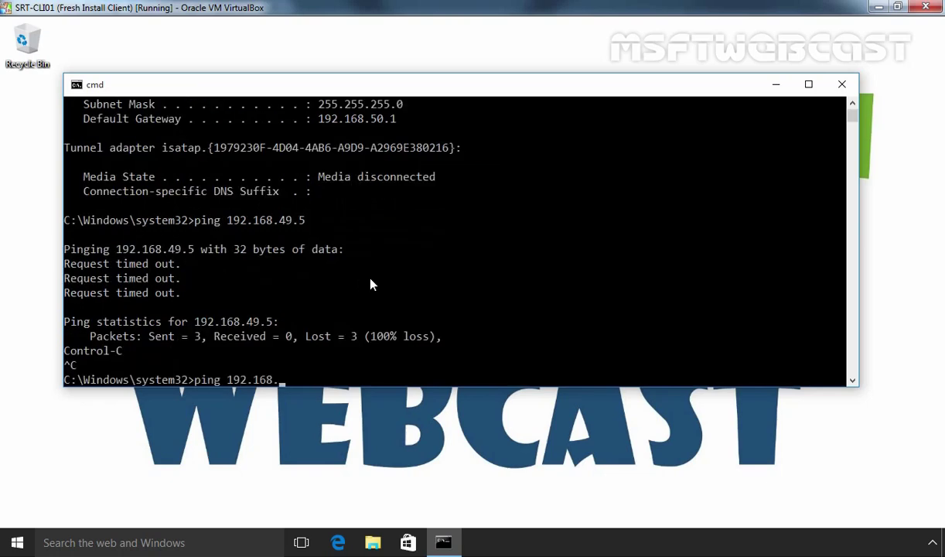
pyautogui.write('50.1')
pyautogui.press('Return')
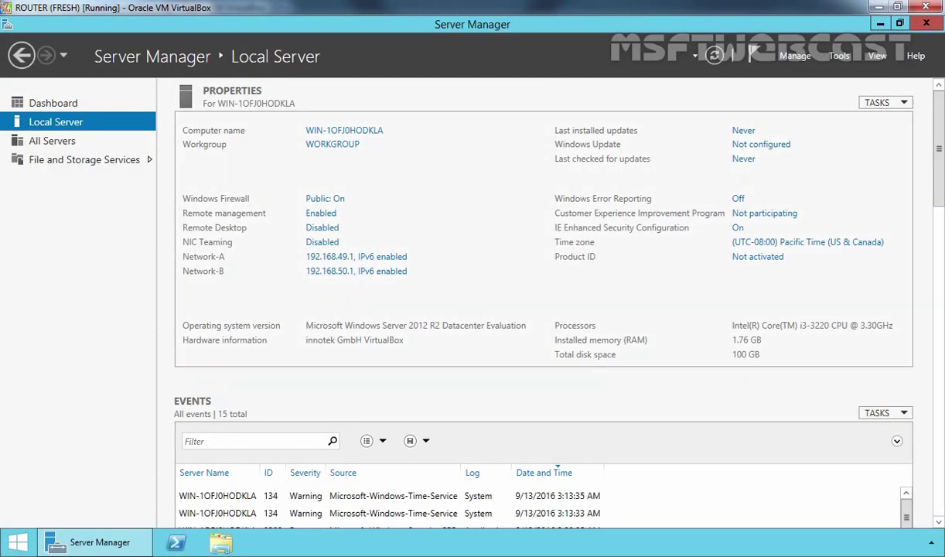
# In Add Roles and Features, keep role-based installation on this server and select the Remote Access role
pyautogui.click(795, 56)
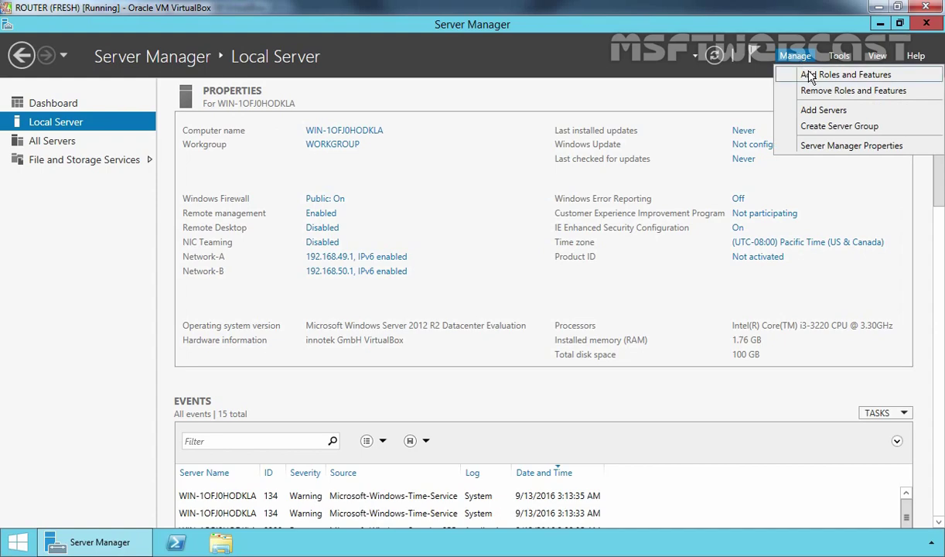
pyautogui.click(809, 75)
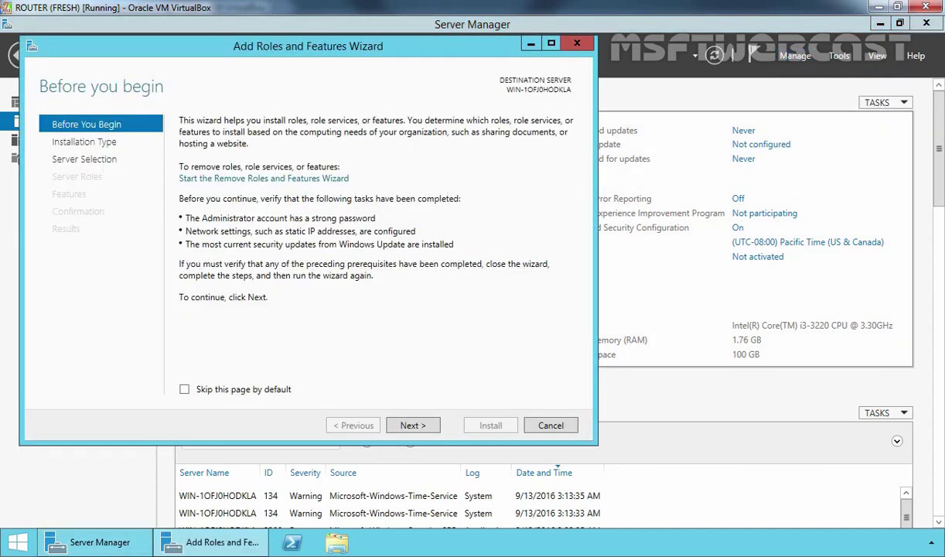
pyautogui.click(418, 426)
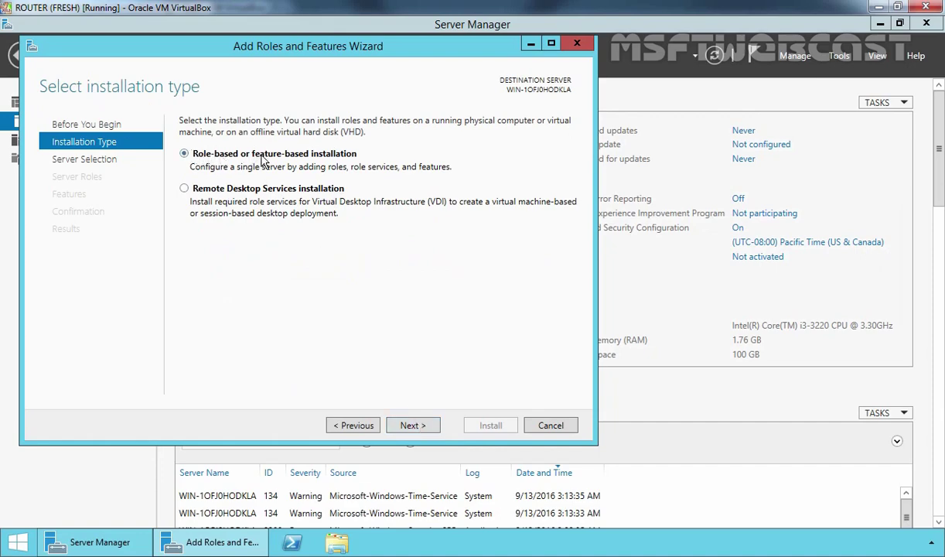
pyautogui.click(417, 430)
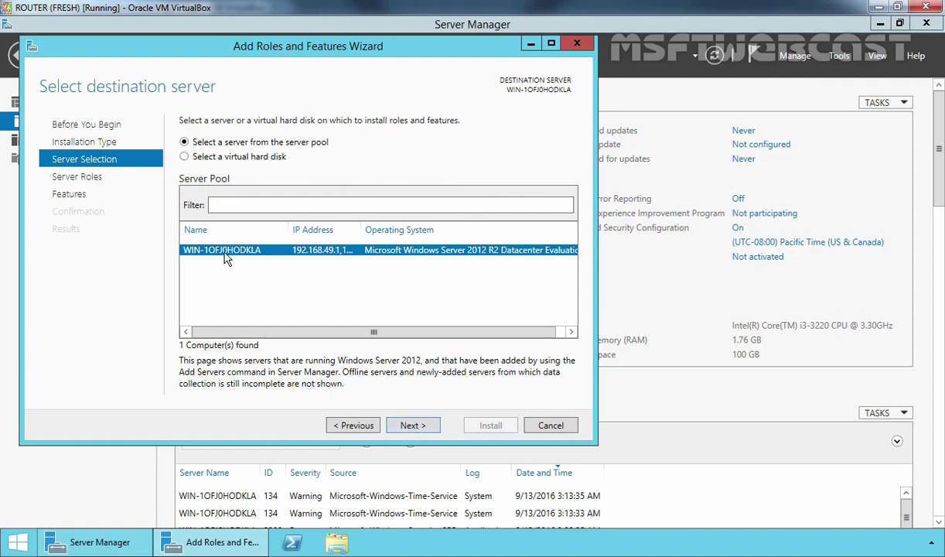
pyautogui.click(412, 426)
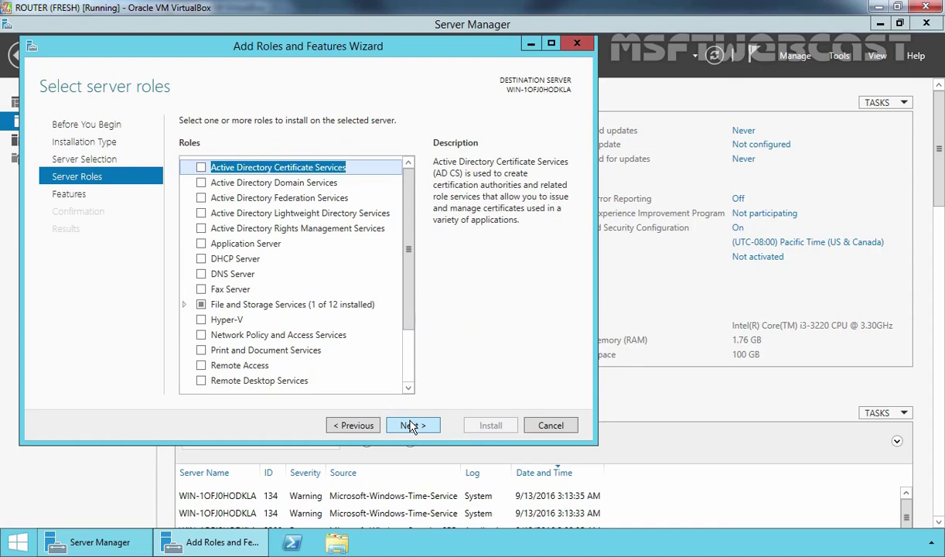
pyautogui.click(220, 365)
pyautogui.click(202, 366)
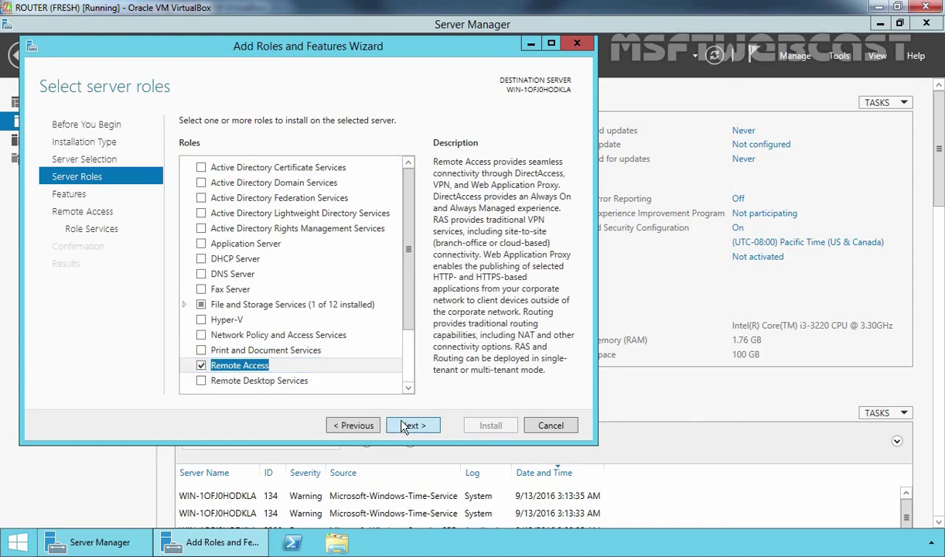
# Select the Routing role service and accept its required features
pyautogui.click(402, 426)
pyautogui.click(409, 427)
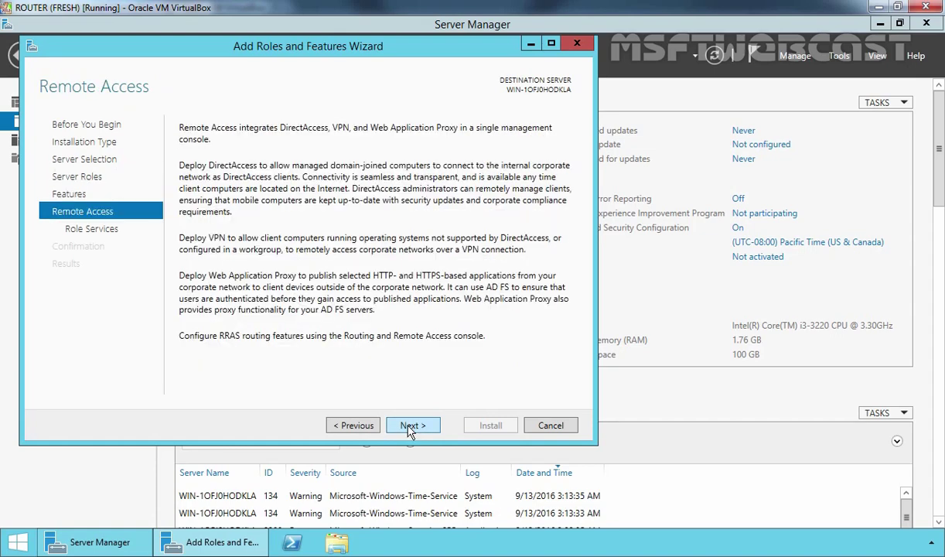
pyautogui.click(409, 427)
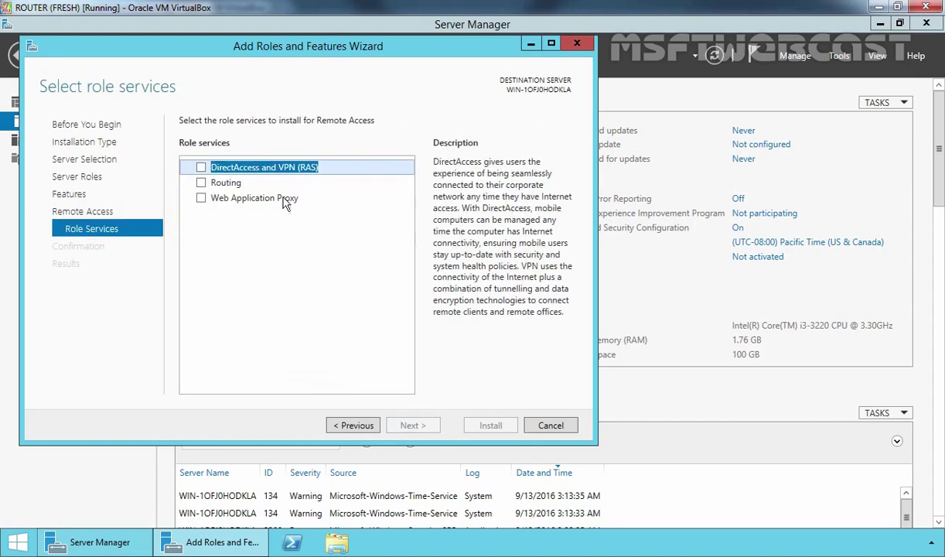
pyautogui.click(228, 188)
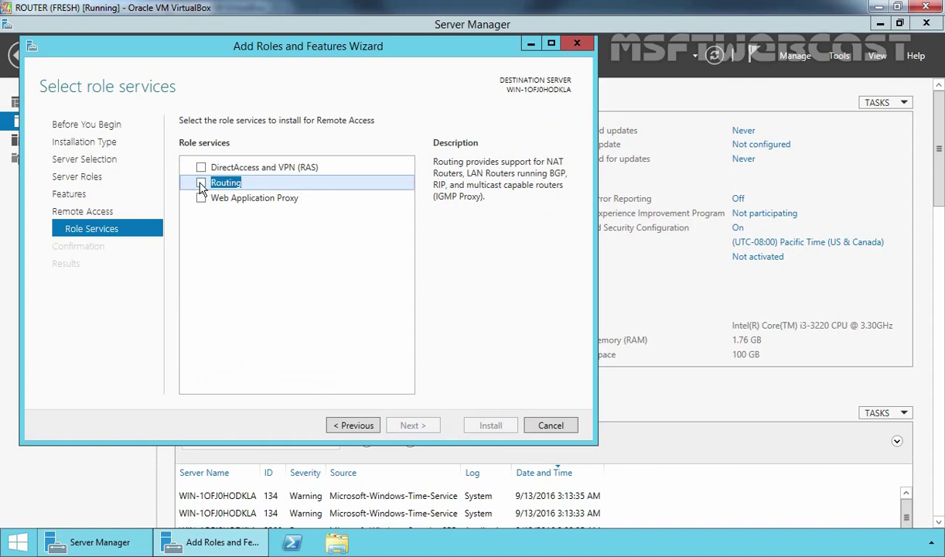
pyautogui.click(201, 184)
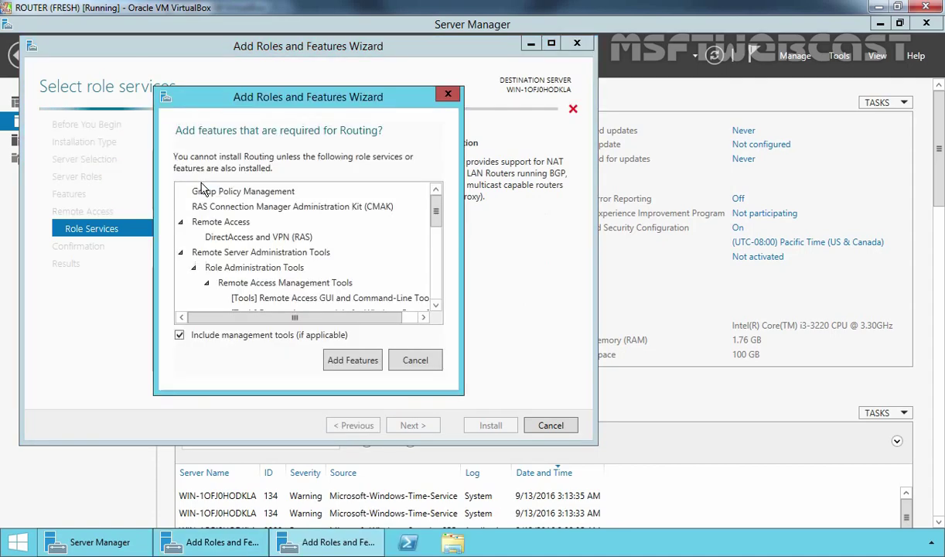
pyautogui.click(347, 363)
# Accept the default IIS role services, install, and launch the Remote Access Getting Started Wizard
pyautogui.click(411, 428)
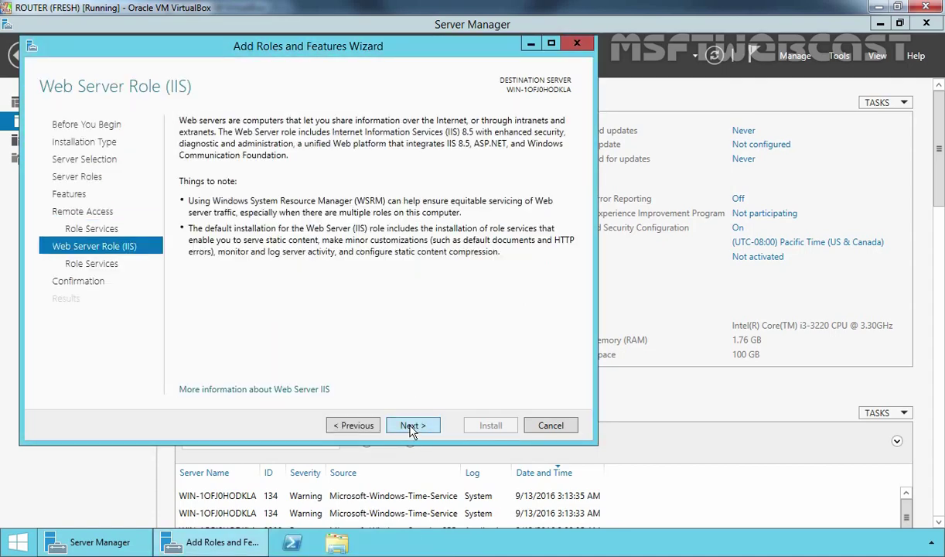
pyautogui.click(411, 427)
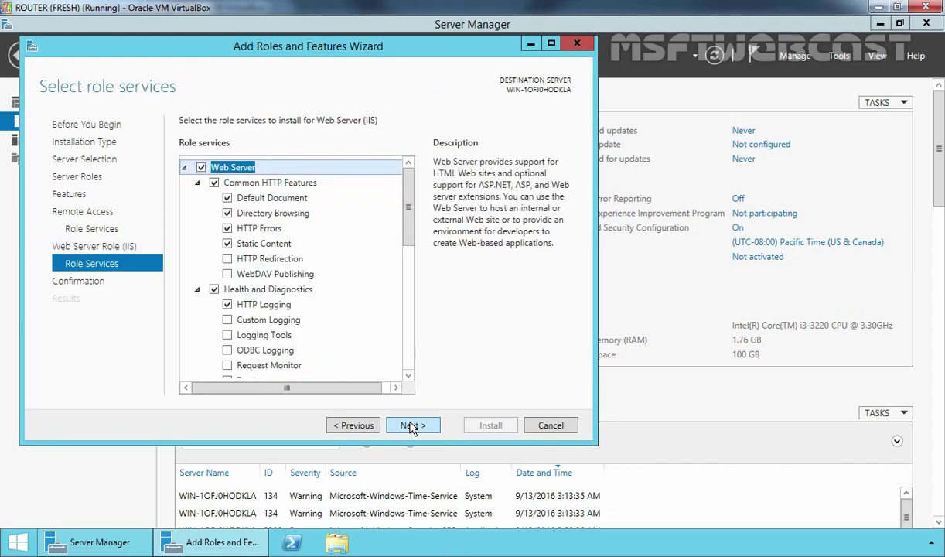
pyautogui.click(412, 428)
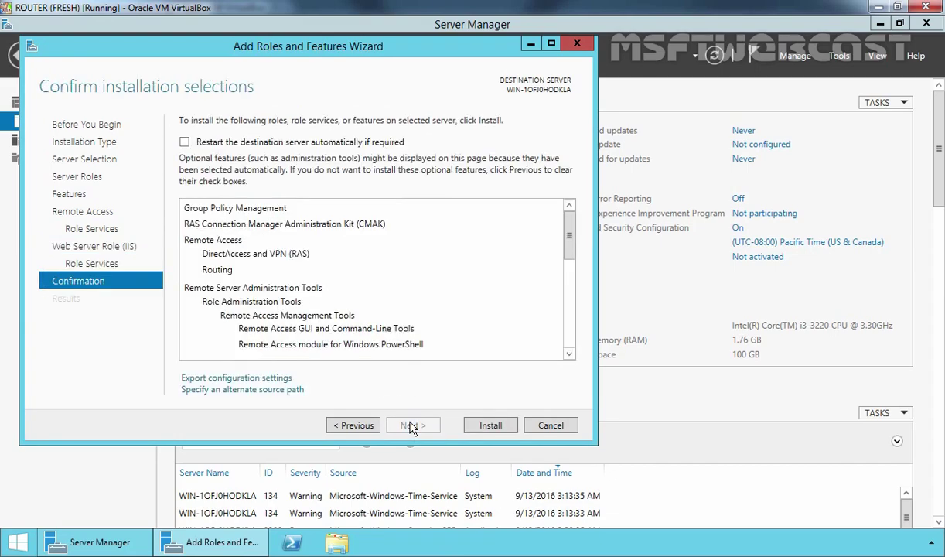
pyautogui.click(487, 428)
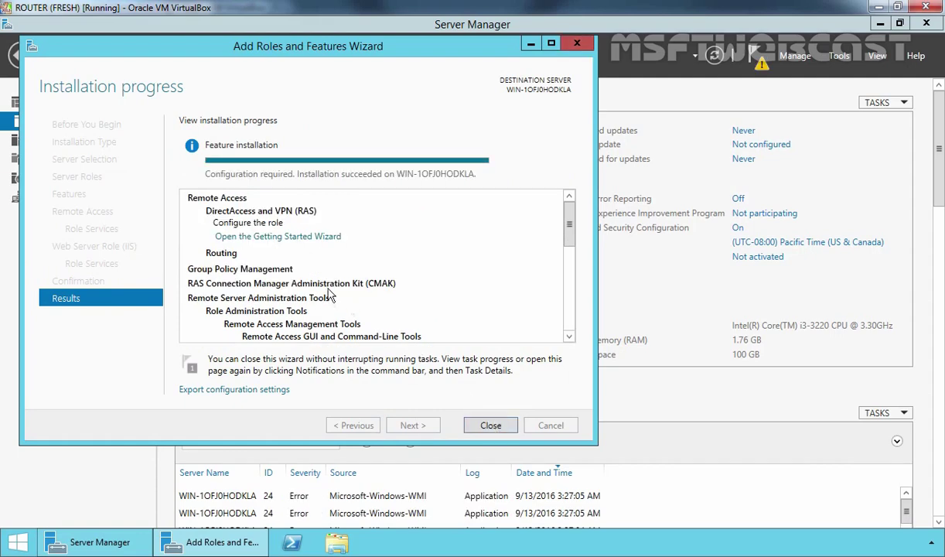
pyautogui.click(259, 238)
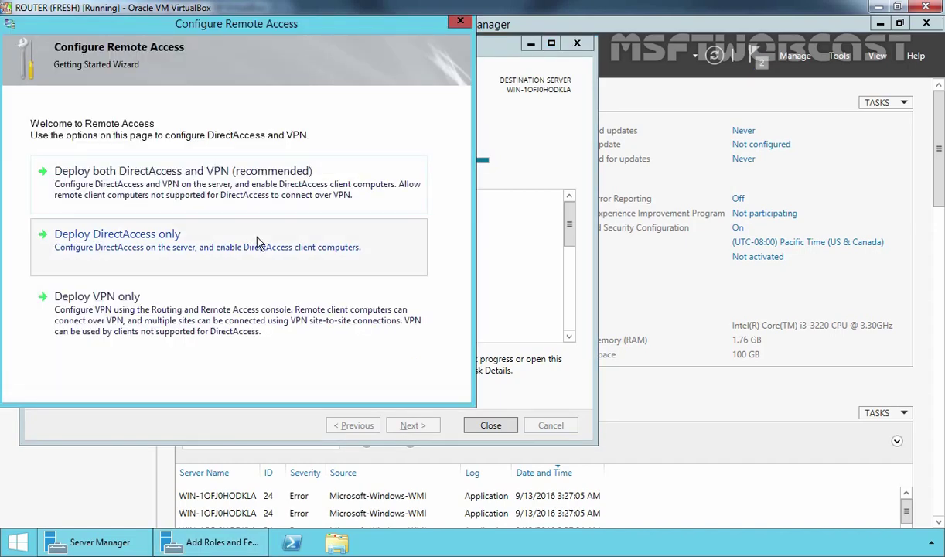
# Open the Routing and Remote Access console from Tools and select the local server WIN-1OFJ0HODKLA
pyautogui.click(208, 315)
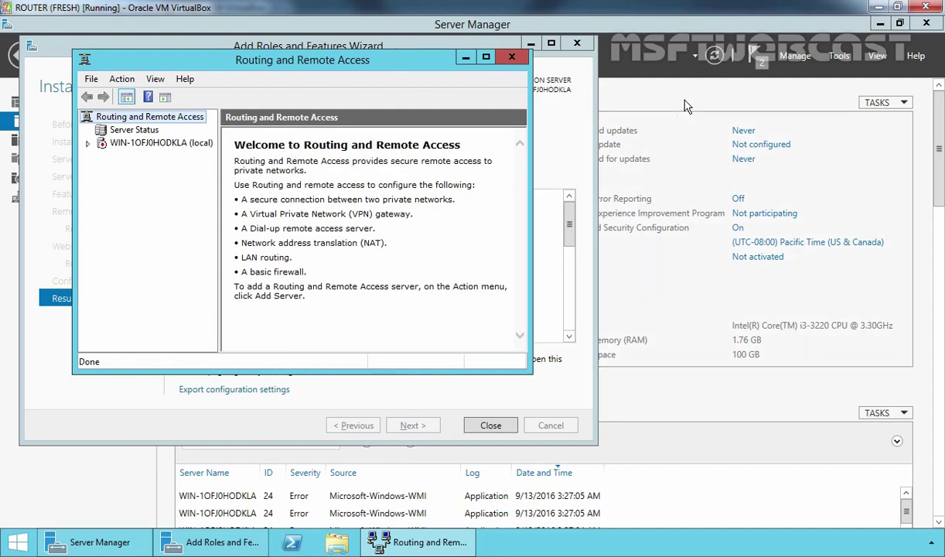
pyautogui.click(655, 93)
pyautogui.click(837, 57)
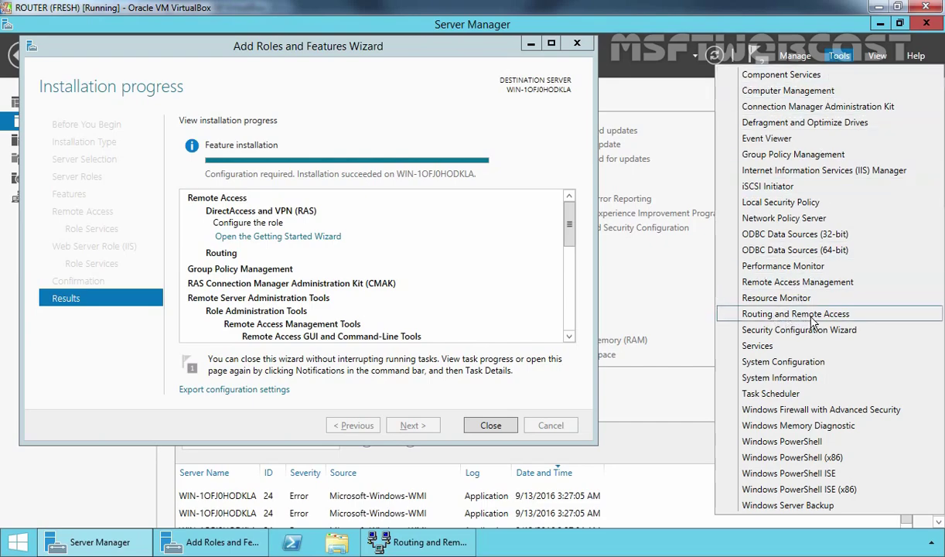
pyautogui.click(490, 425)
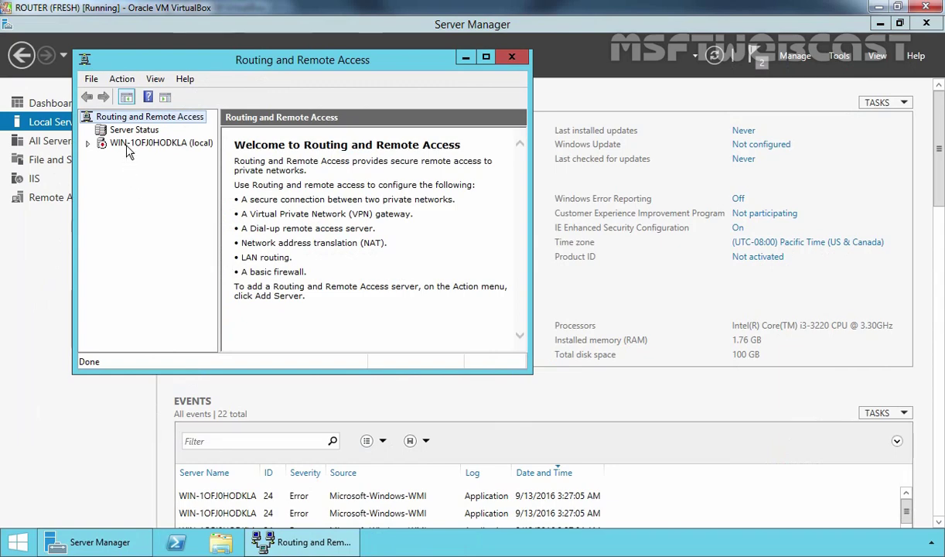
pyautogui.click(130, 147)
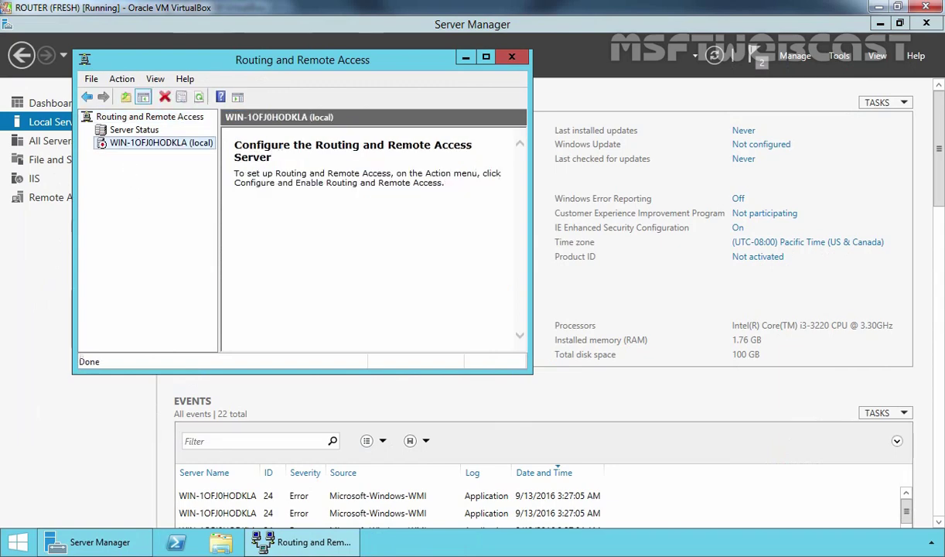
pyautogui.rightClick(130, 149)
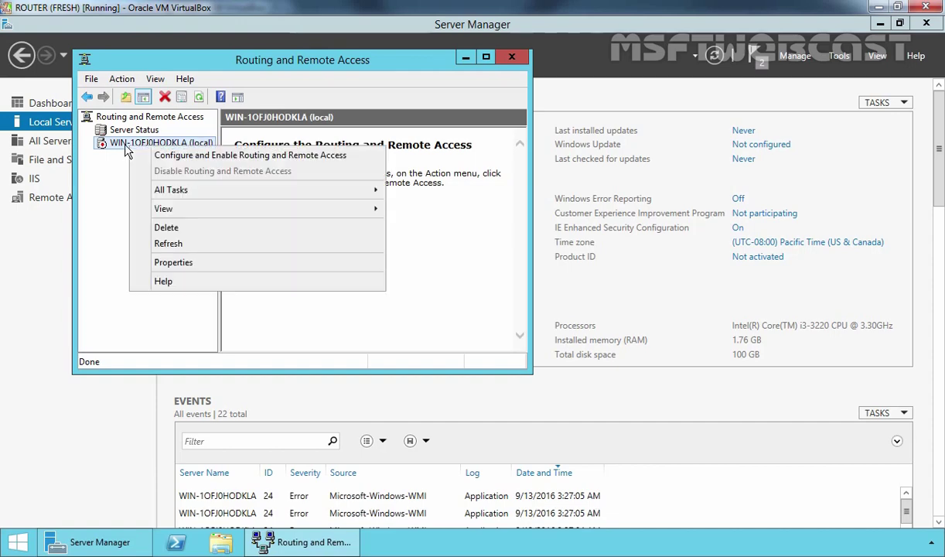
# Configure Routing and Remote Access as a custom LAN-routing-only setup and start the service
pyautogui.click(177, 157)
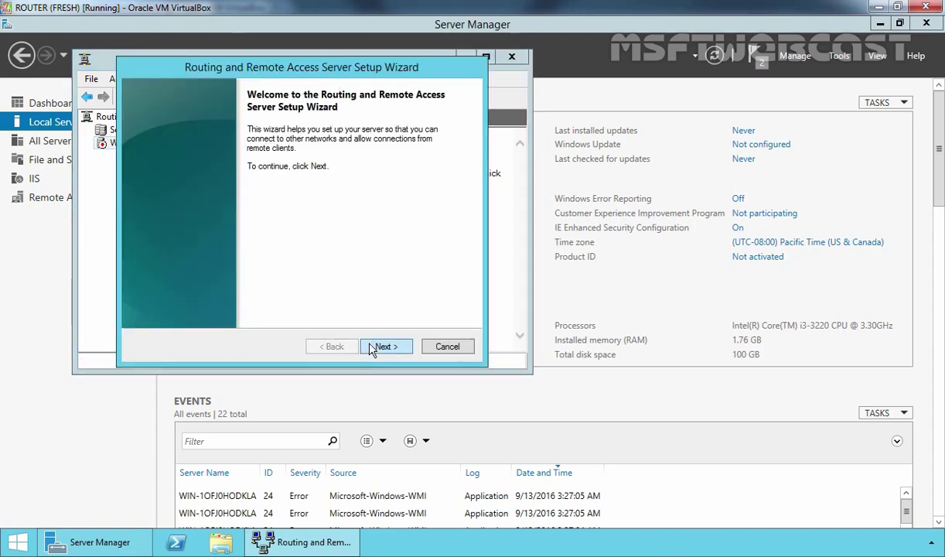
pyautogui.click(372, 350)
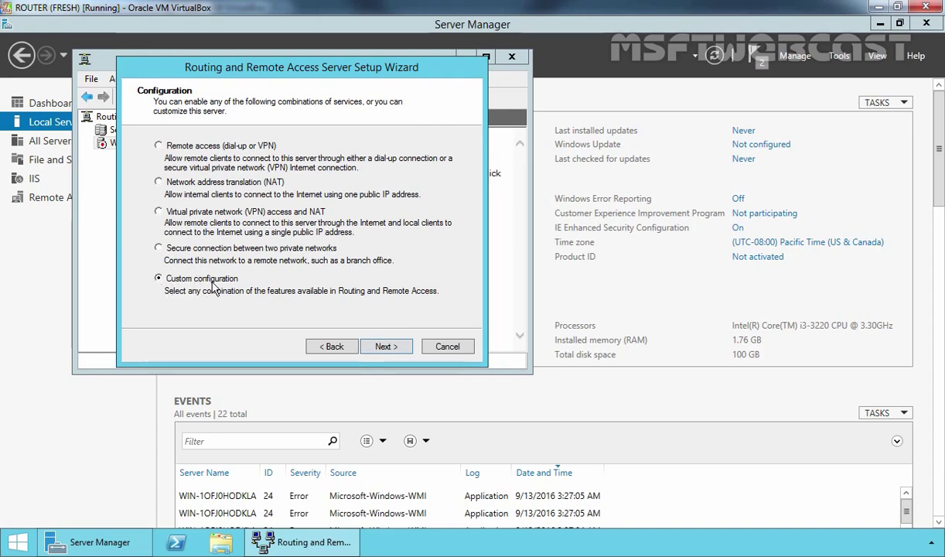
pyautogui.click(379, 346)
pyautogui.click(193, 231)
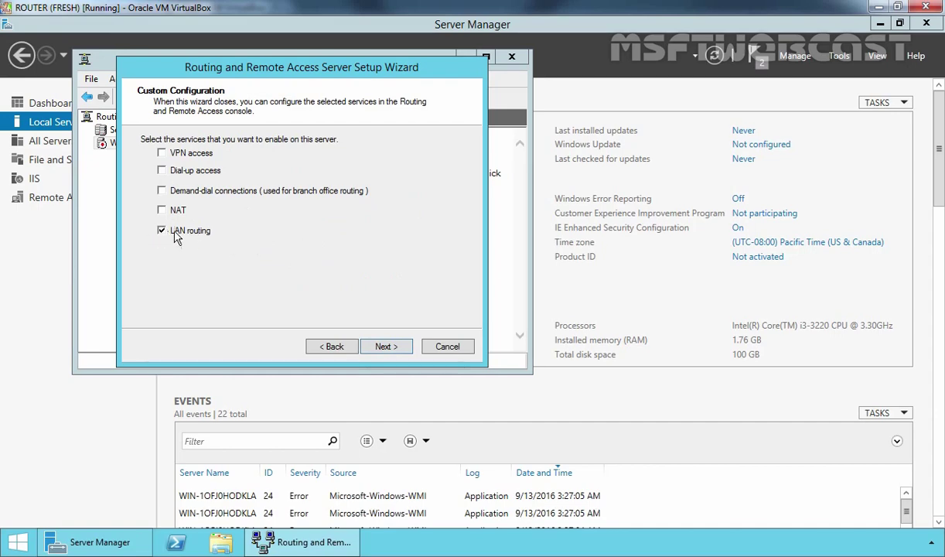
pyautogui.click(380, 350)
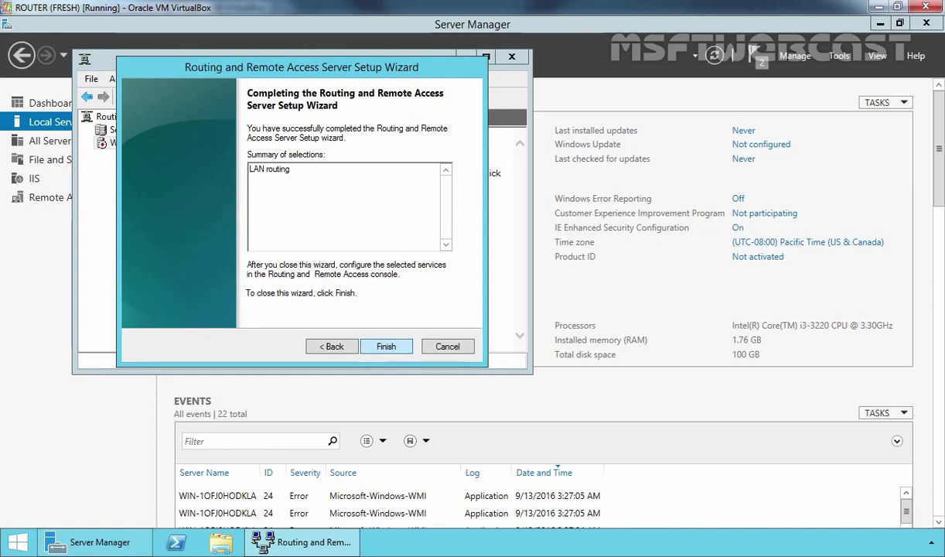
pyautogui.click(386, 348)
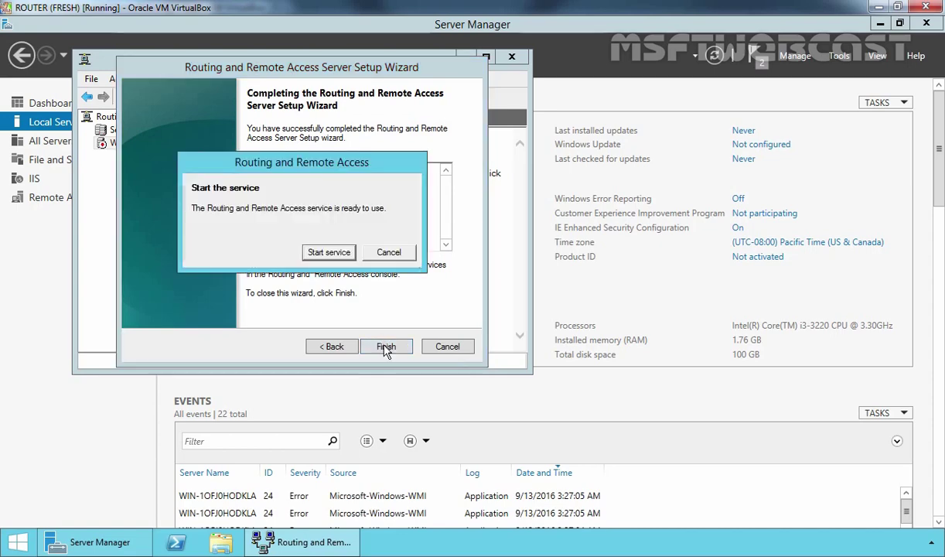
pyautogui.click(327, 253)
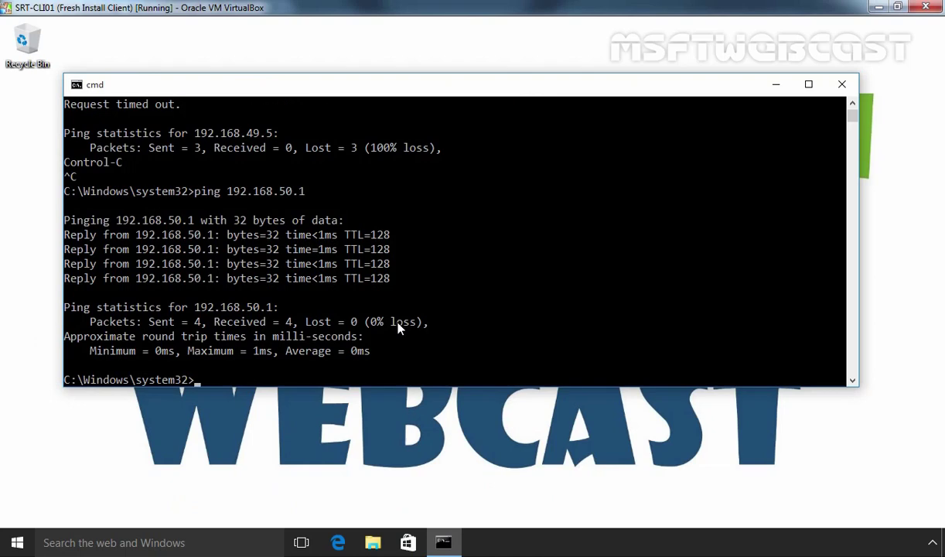
# Ping 192.168.49.5 from the client and trace its route through 192.168.50.1
pyautogui.press('Up')
pyautogui.press('Up')
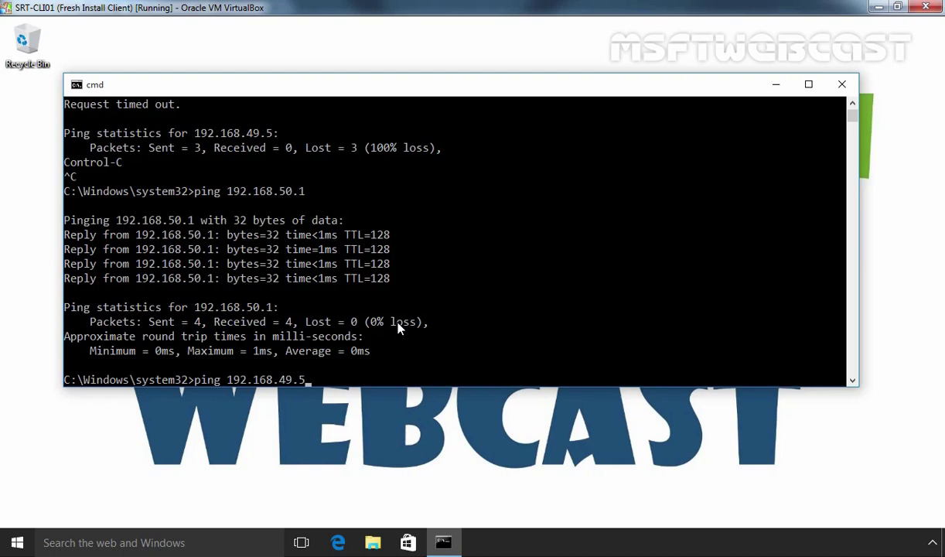
pyautogui.press('Return')
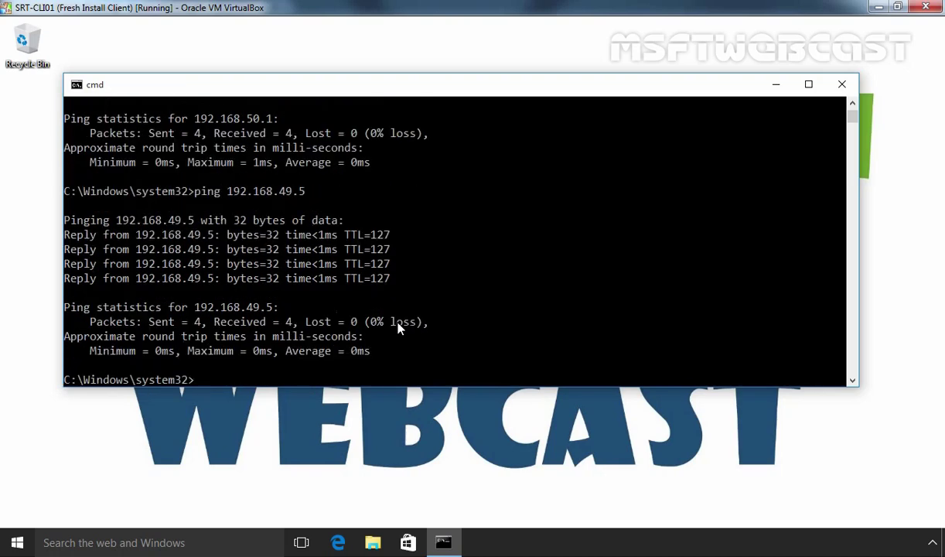
pyautogui.write('tracert 192.168.')
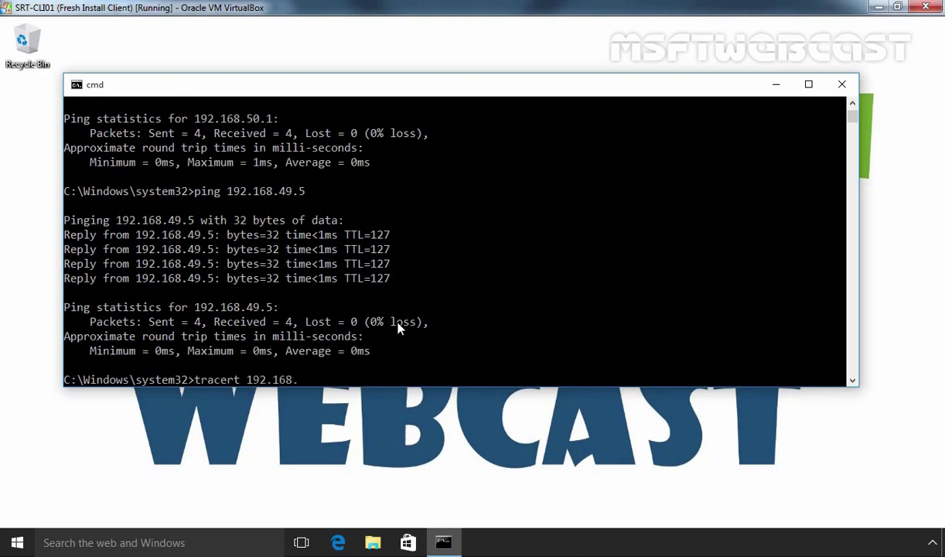
pyautogui.write('49.5')
pyautogui.press('Return')
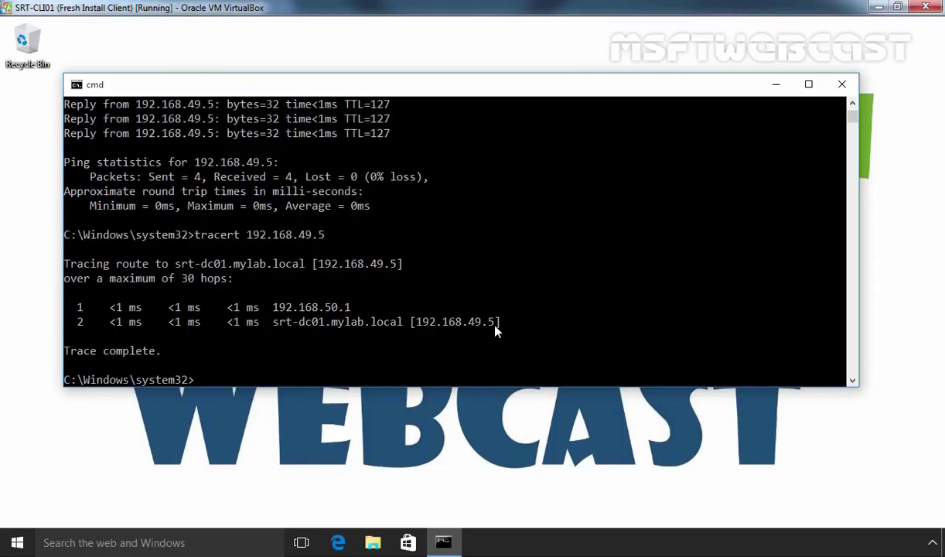
# Start a continuous ping to 192.168.49.5 with -t
pyautogui.press('Up')
pyautogui.press('Up')
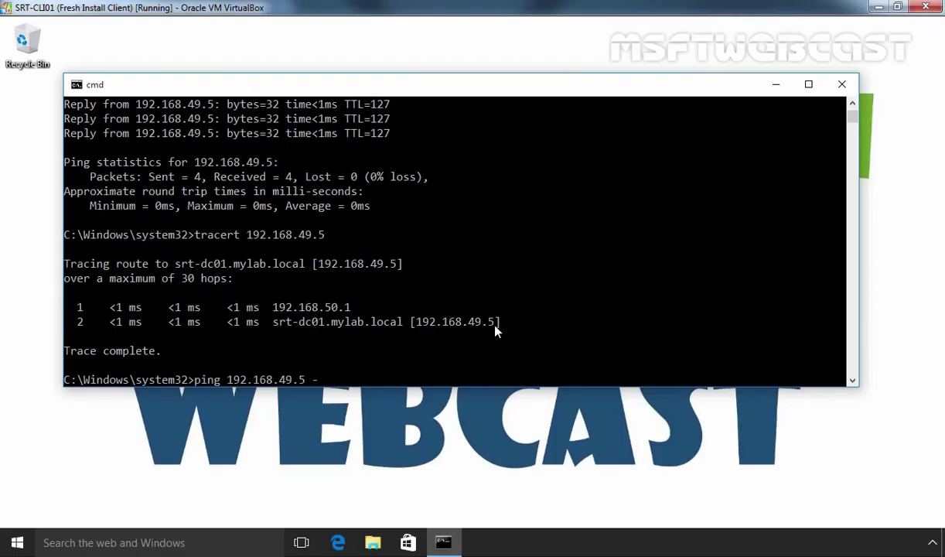
pyautogui.write('-t')
pyautogui.press('Return')
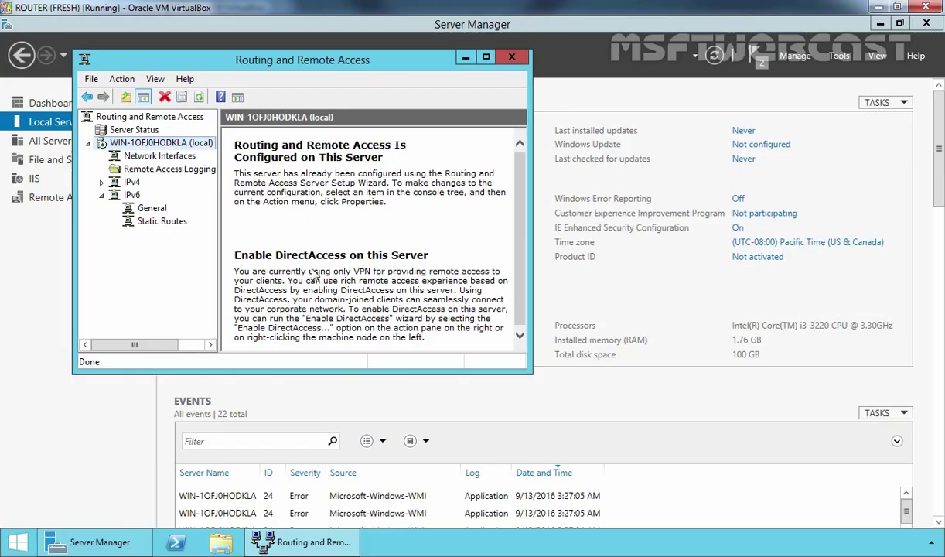
pyautogui.rightClick(163, 143)
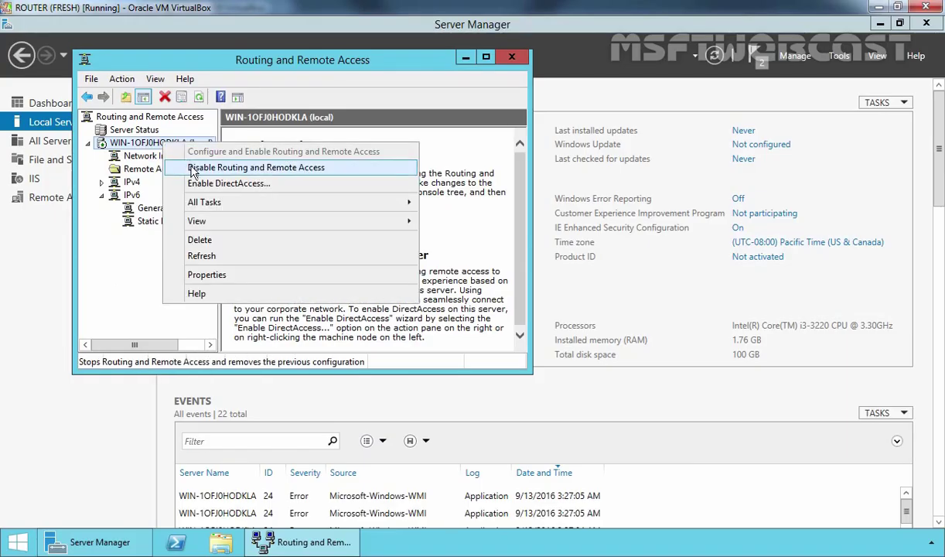
# Disable Routing and Remote Access on the router and confirm removing its configuration
pyautogui.click(193, 168)
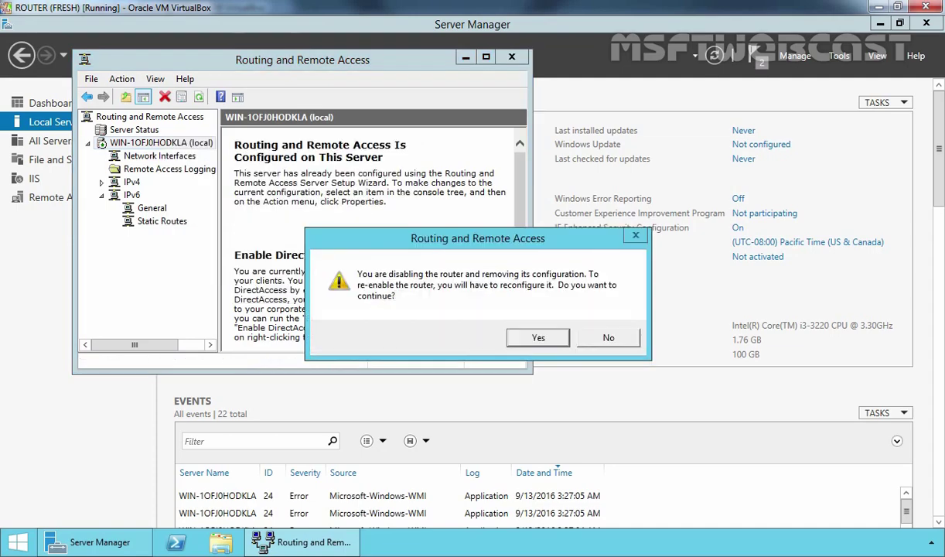
pyautogui.click(529, 338)
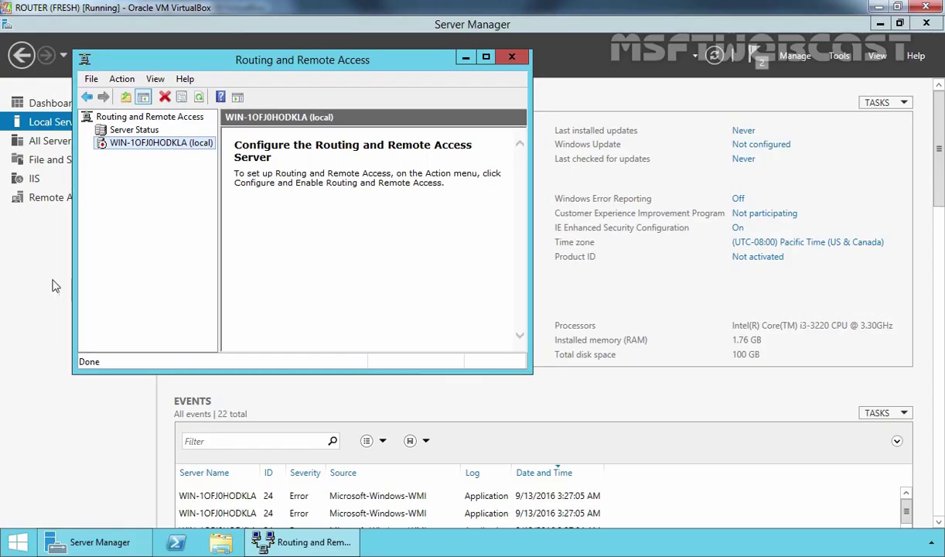
# Rerun the routing setup wizard with a custom LAN-routing-only configuration and start the service again
pyautogui.rightClick(144, 143)
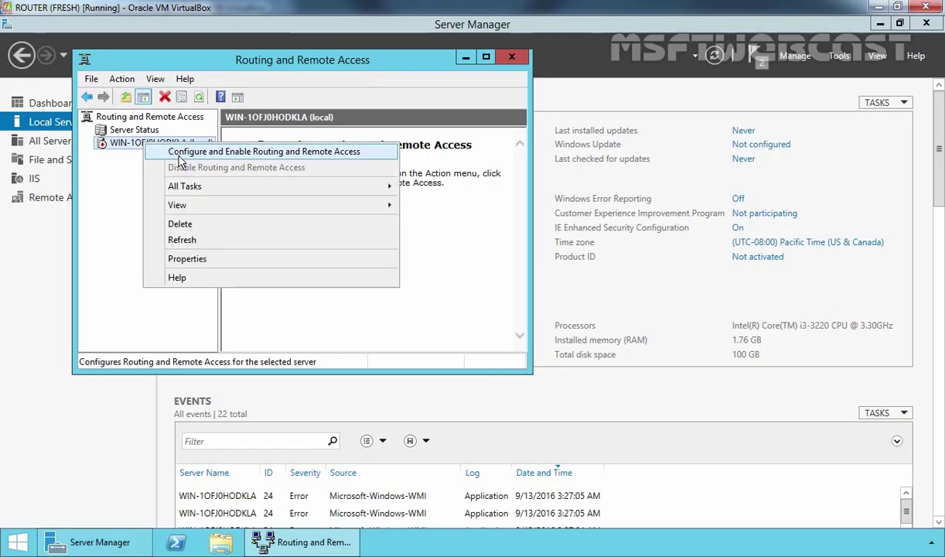
pyautogui.click(179, 151)
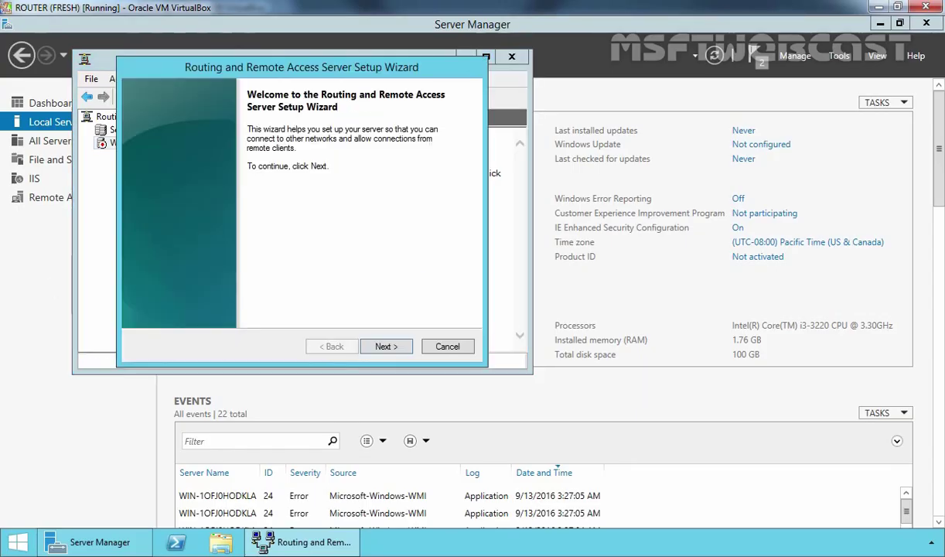
pyautogui.click(382, 347)
pyautogui.click(190, 277)
pyautogui.click(383, 348)
pyautogui.click(193, 230)
pyautogui.click(383, 347)
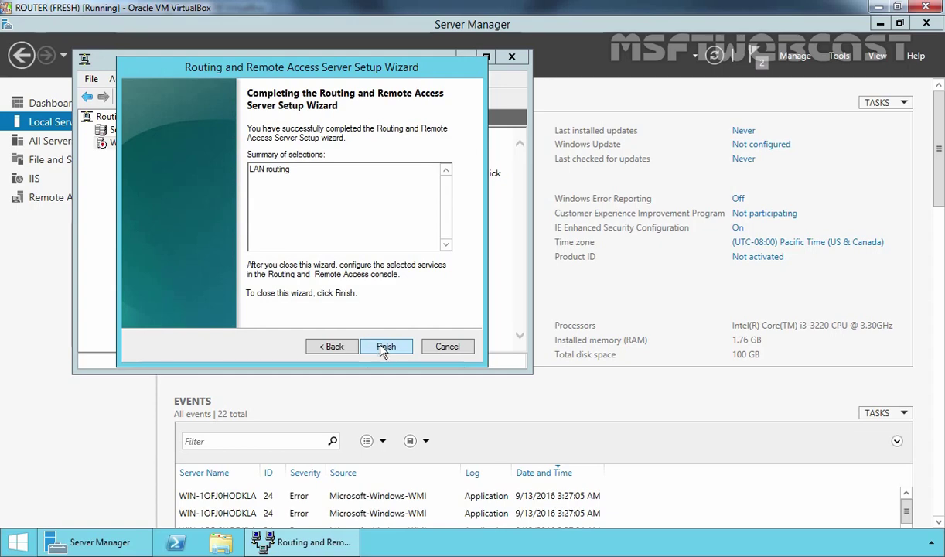
pyautogui.click(384, 349)
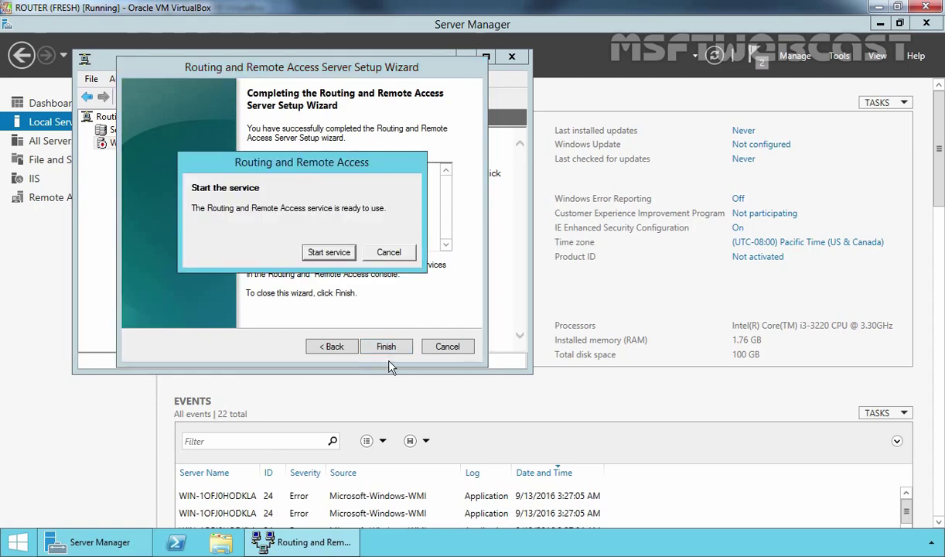
pyautogui.click(322, 249)
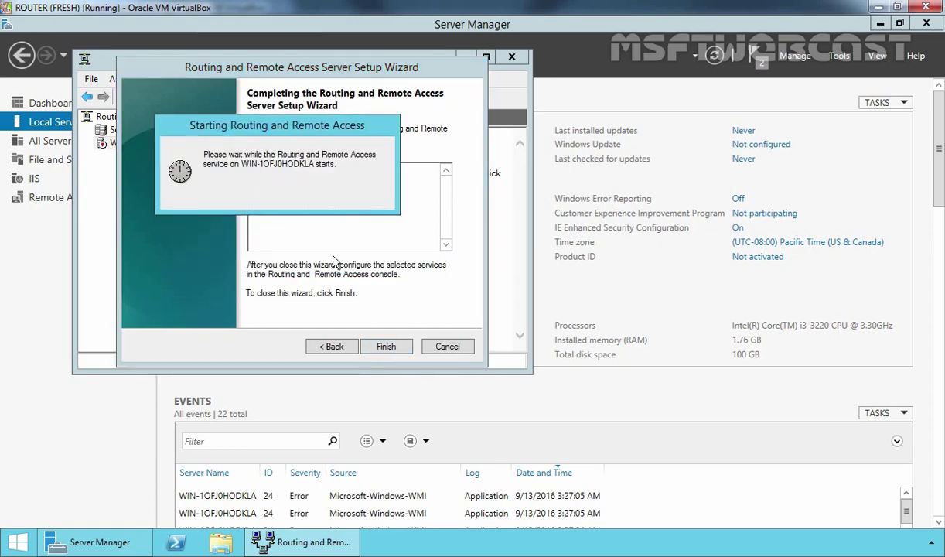